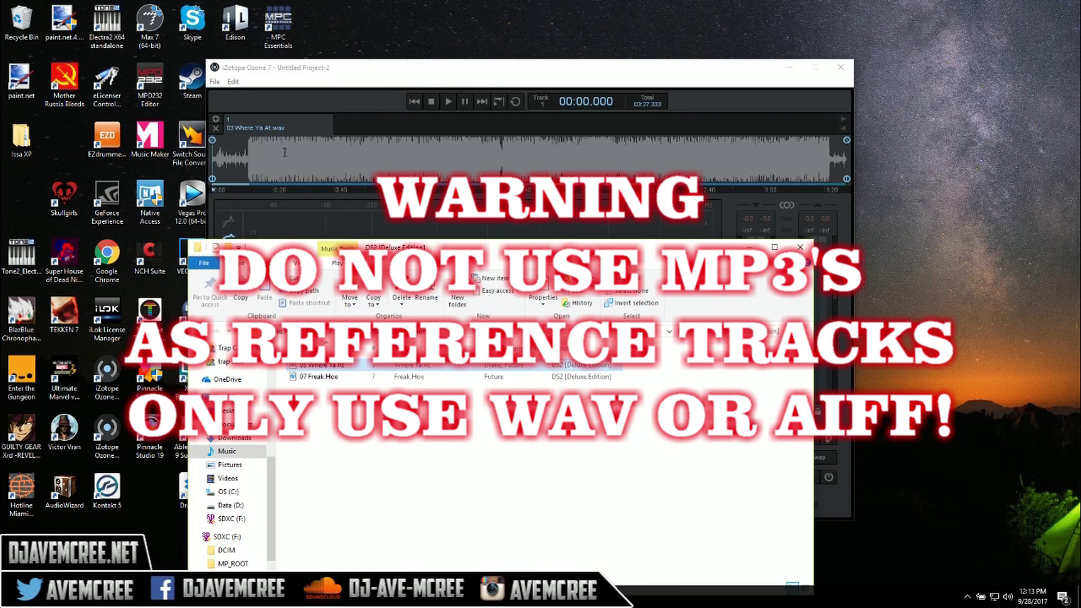
Place the reference track's playhead at about 0:35 and bypass its Maximizer and Dynamics modules.
left_click(321, 159)
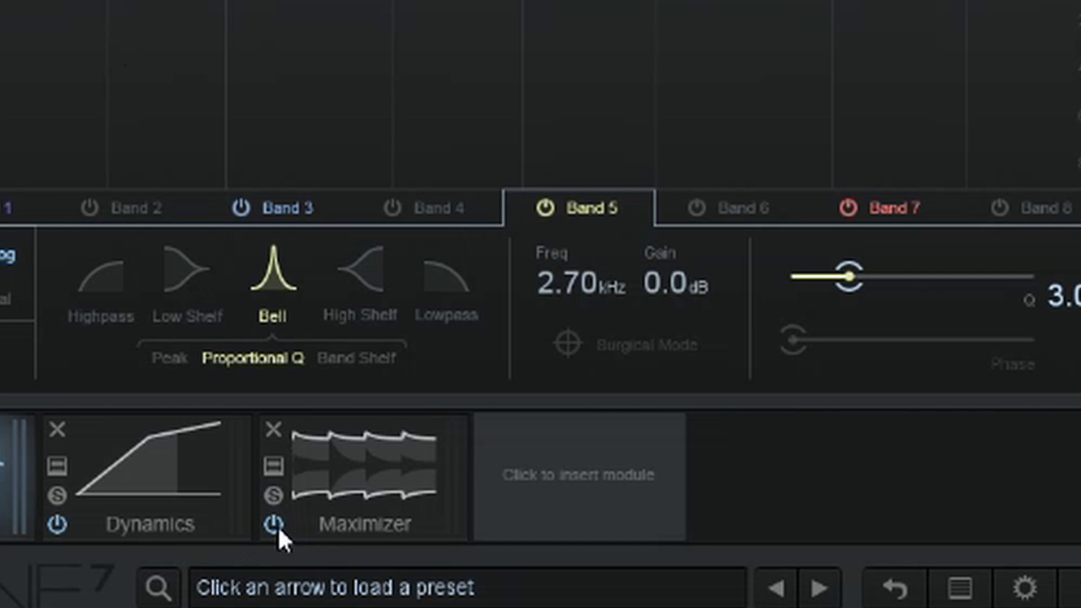
left_click(279, 526)
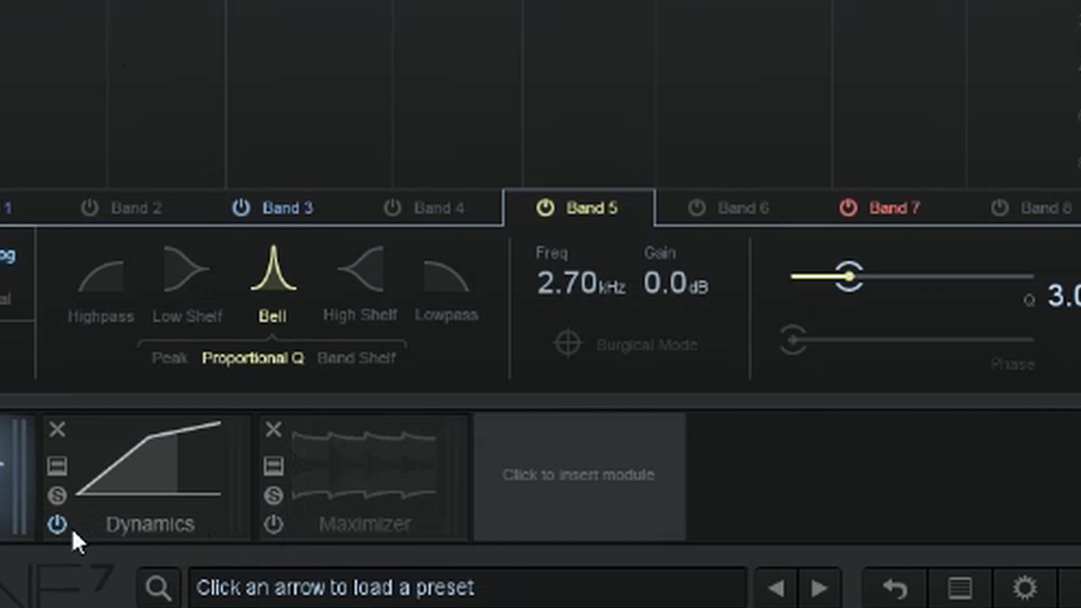
left_click(57, 525)
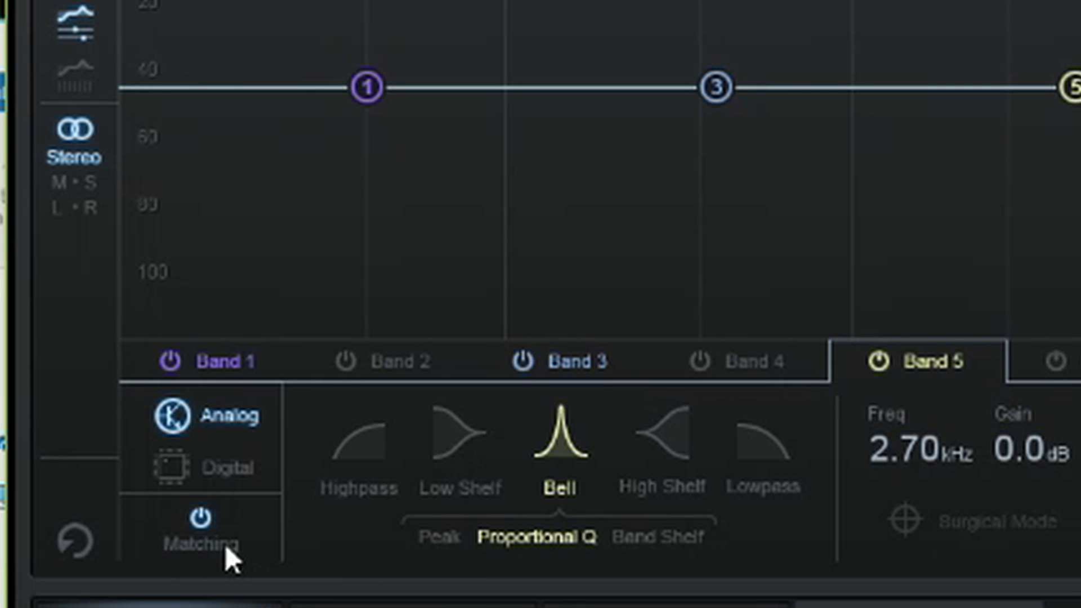
Enable Matching in the reference track's Equalizer and capture the Reference Audio spectrum from playback.
left_click(226, 545)
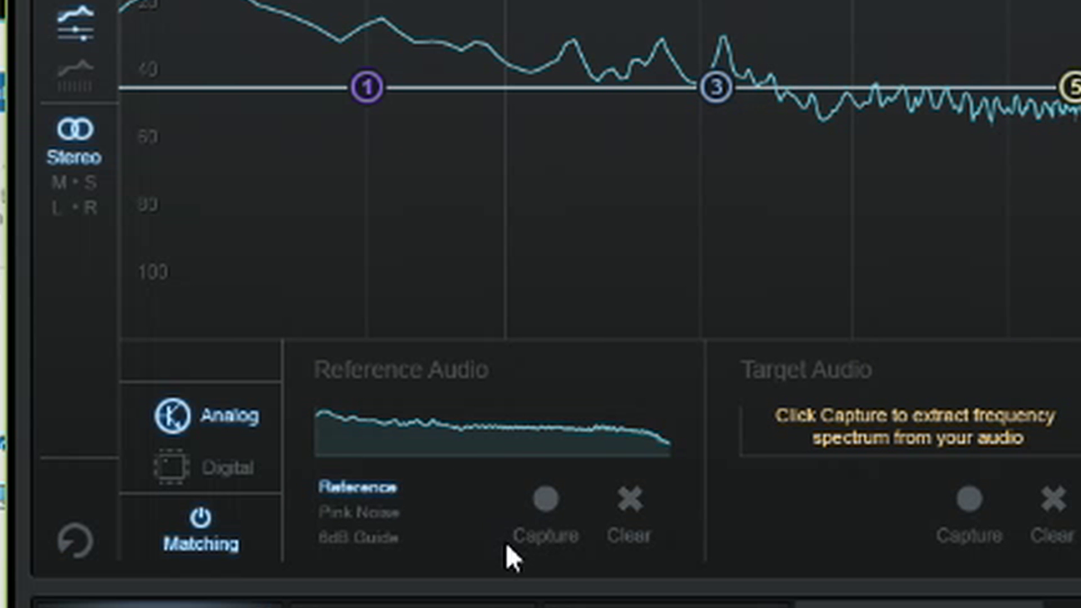
left_click(544, 502)
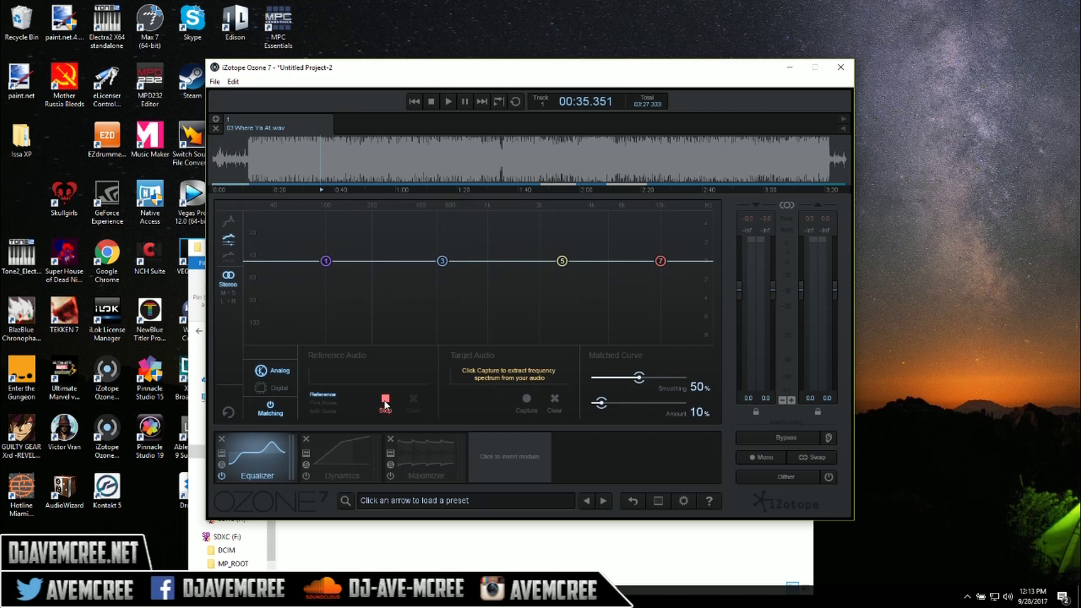
key("space")
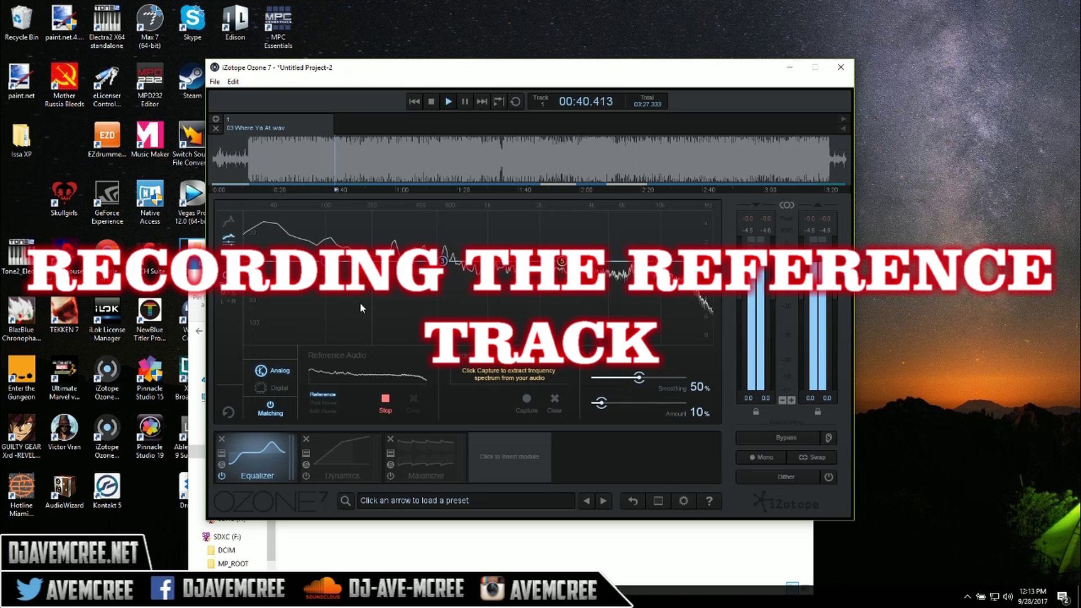
left_click(385, 399)
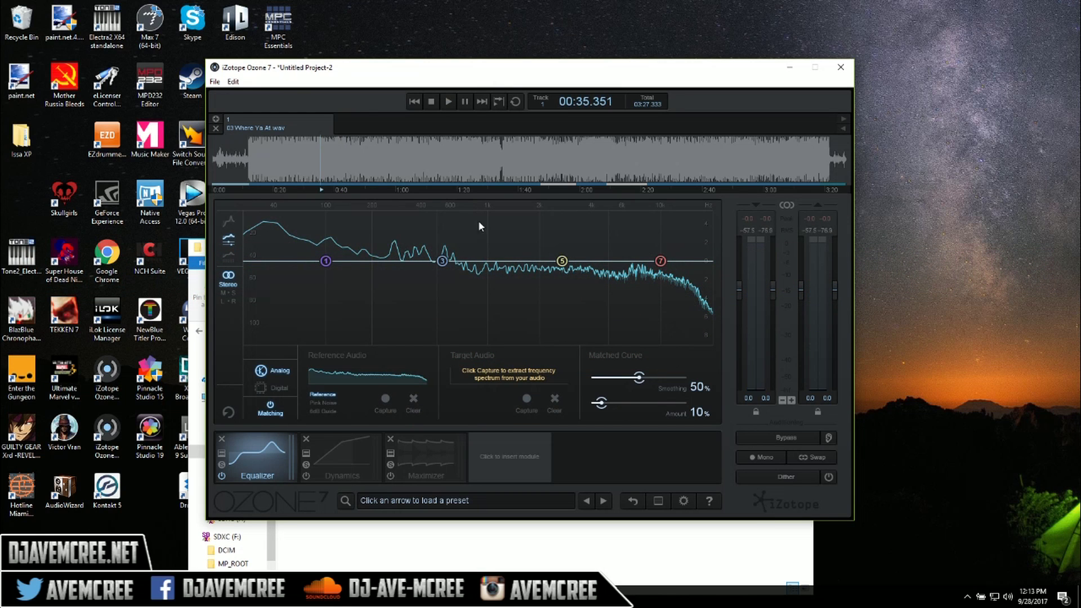
Add the song "Tip Toe _ CLENZ _ 8.7.17 mix 2" from the Music folder "serial lover unmixed" to the project as a second track.
left_click(194, 278)
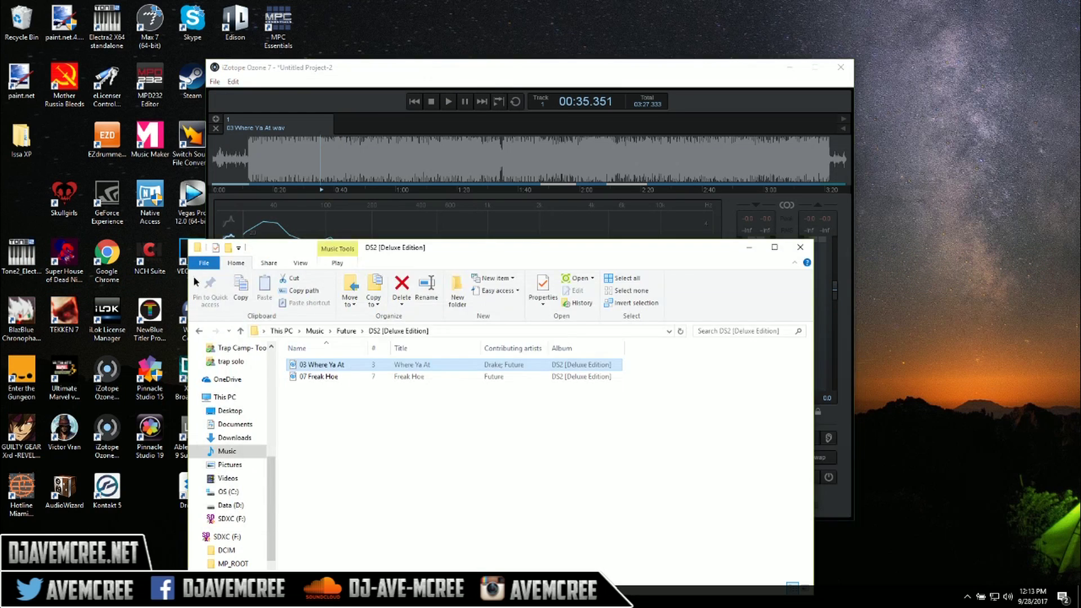
left_click(240, 330)
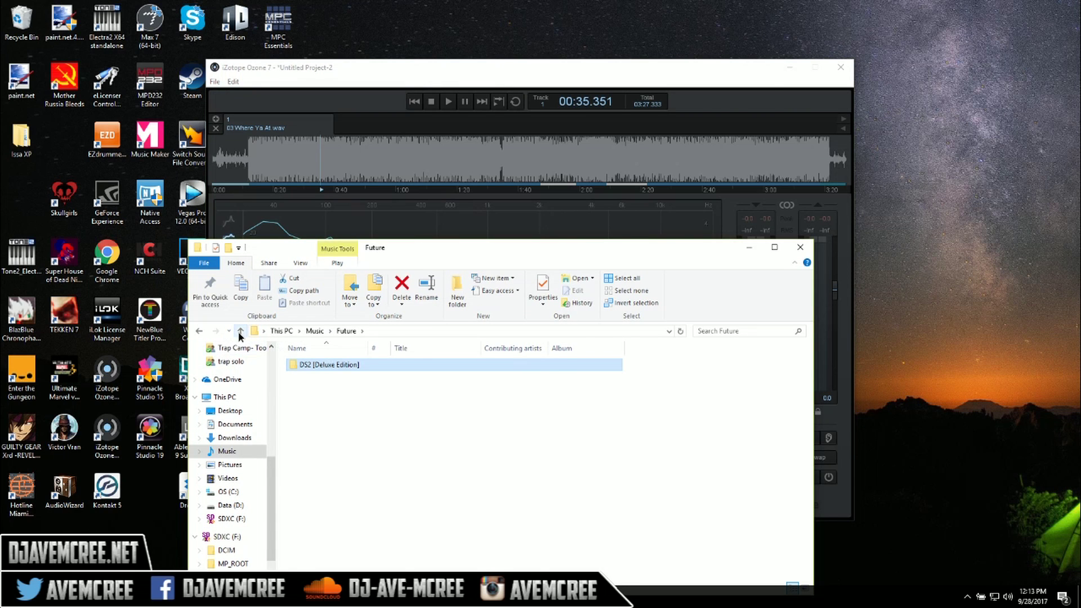
left_click(240, 332)
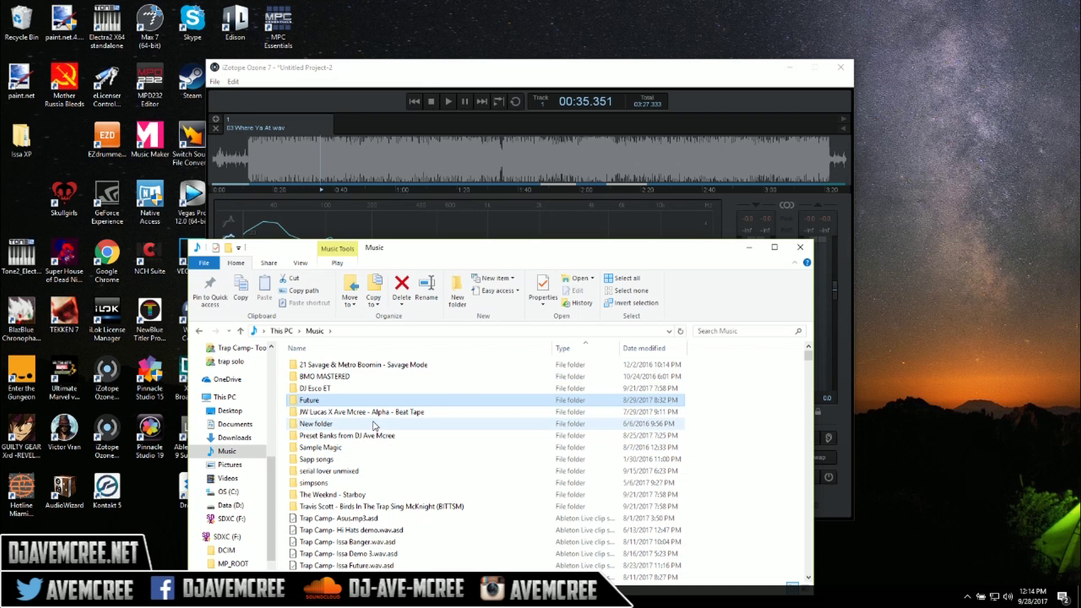
double_click(363, 471)
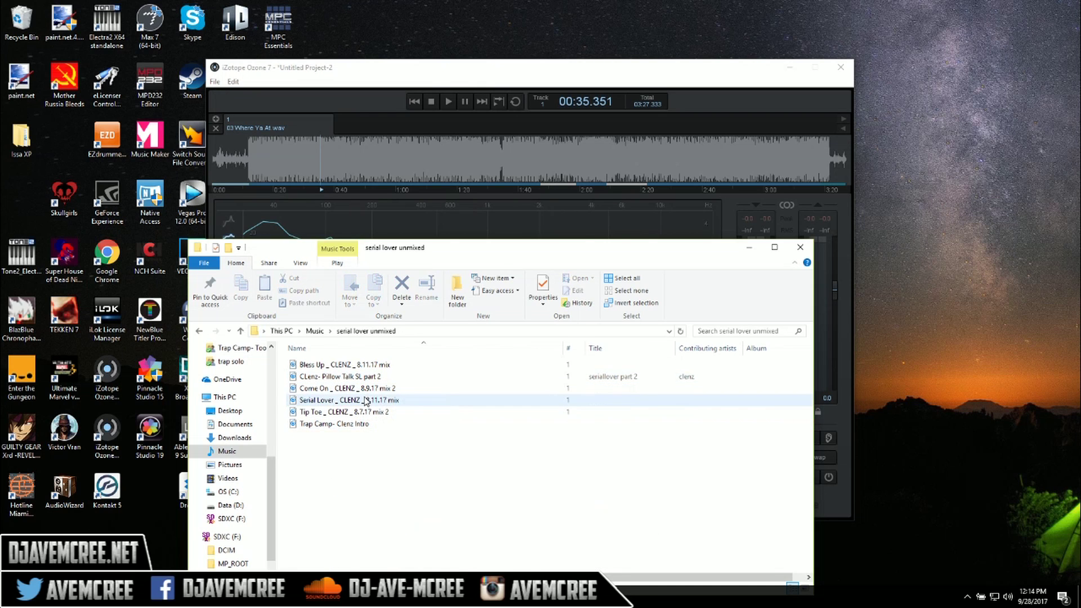
left_click_drag(367, 414, 373, 142)
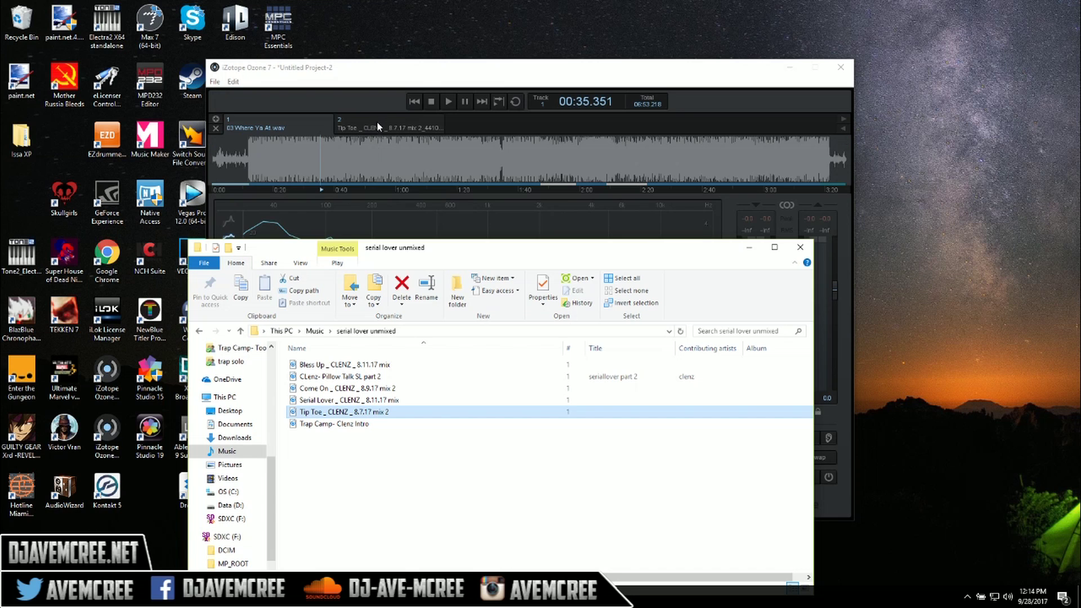
Bypass the Maximizer and Dynamics modules on the Tip Toe track.
left_click(379, 128)
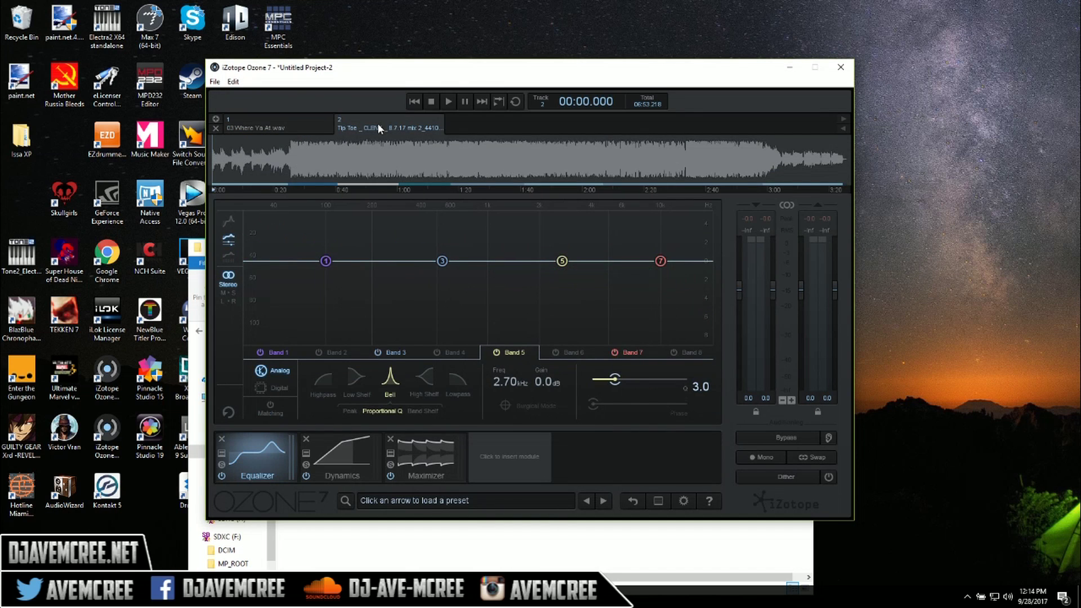
left_click(393, 478)
left_click(391, 476)
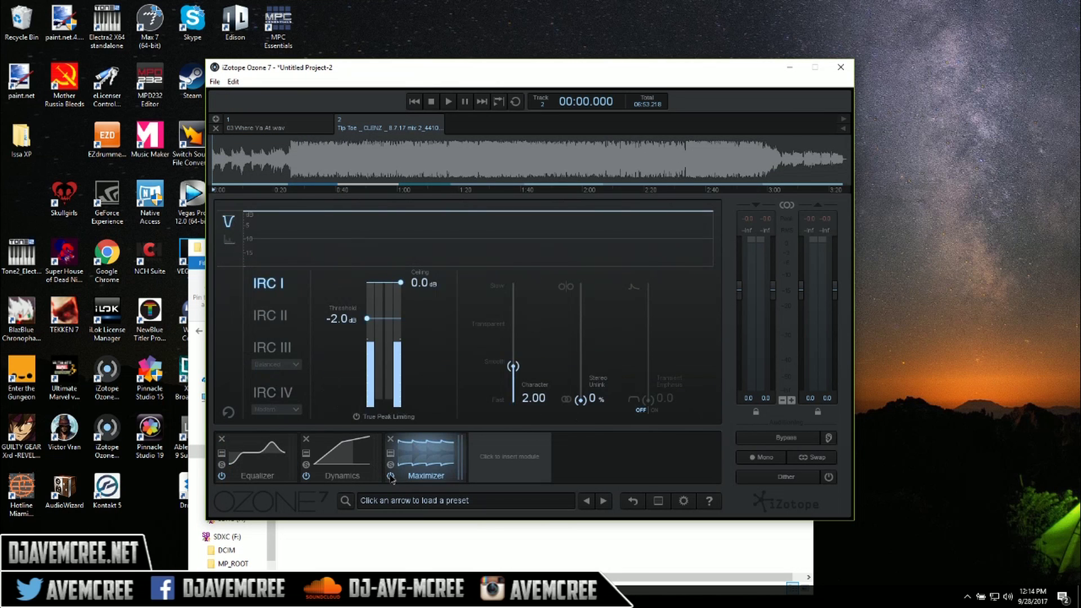
left_click(305, 477)
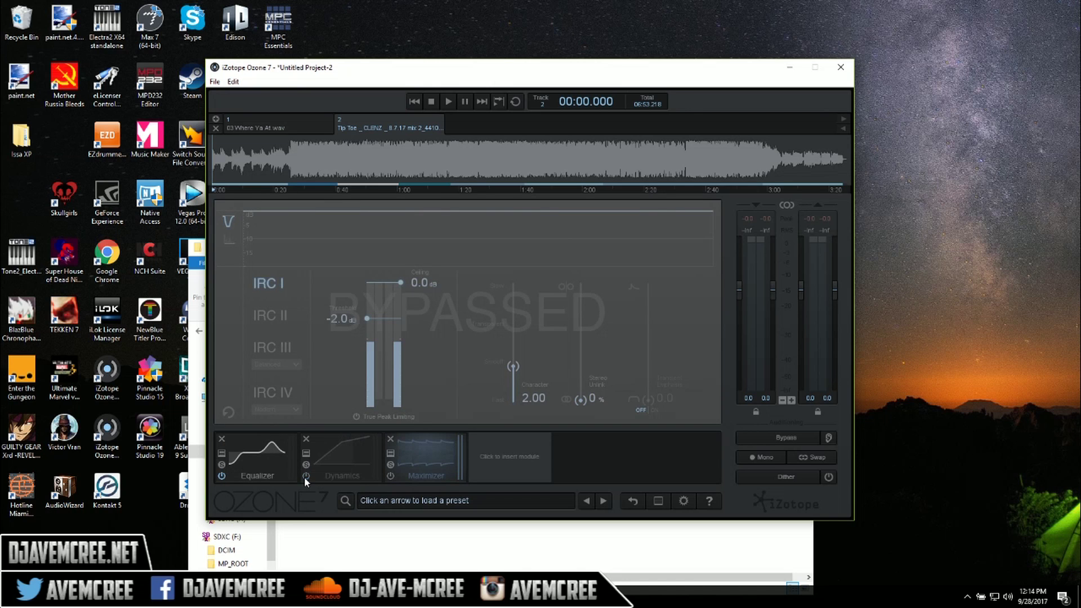
Enable Matching in the Tip Toe track's Equalizer and capture the Target Audio spectrum while playing from about 1:15.
left_click(265, 451)
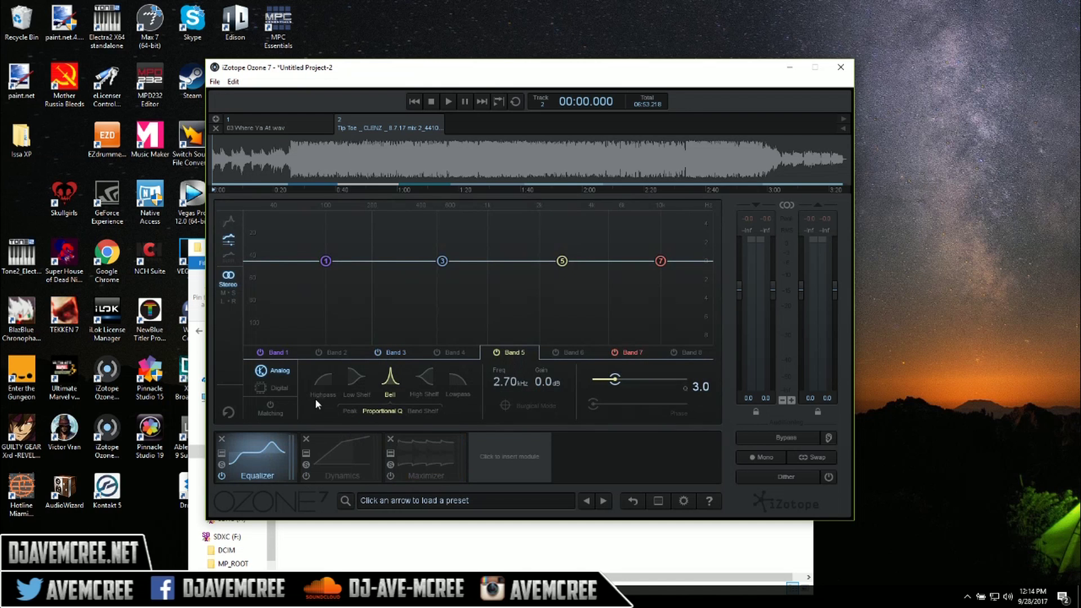
left_click(271, 413)
left_click(525, 399)
left_click(343, 156)
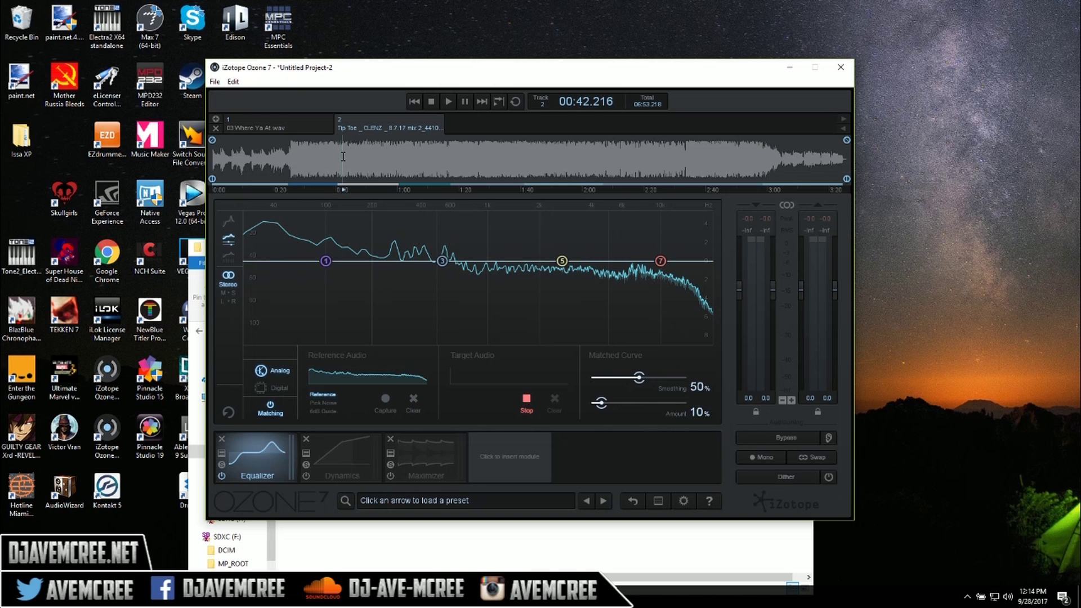
left_click(446, 162)
key("space")
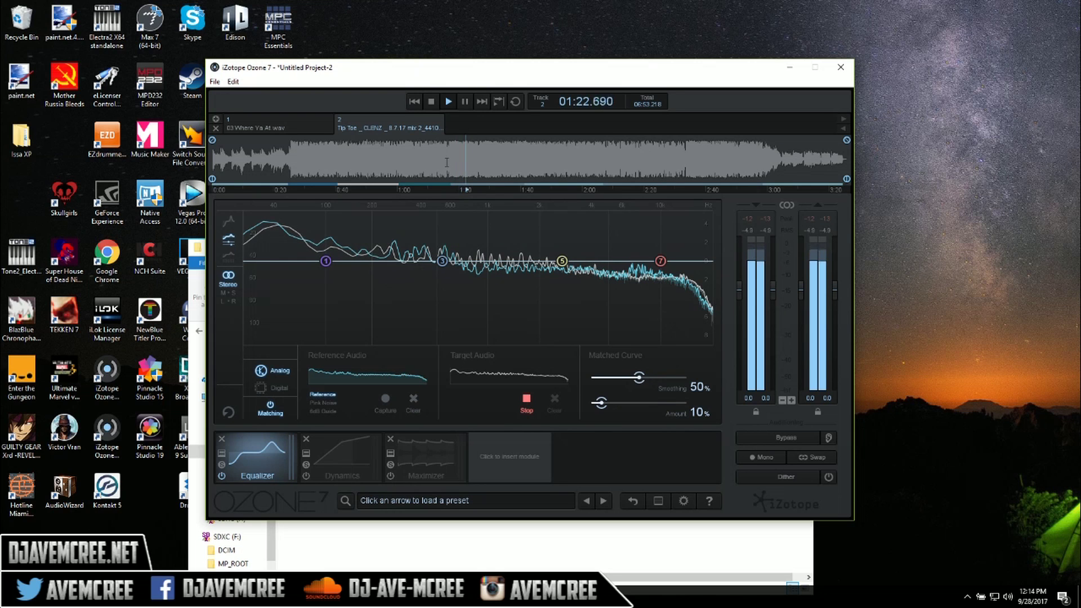
key("space")
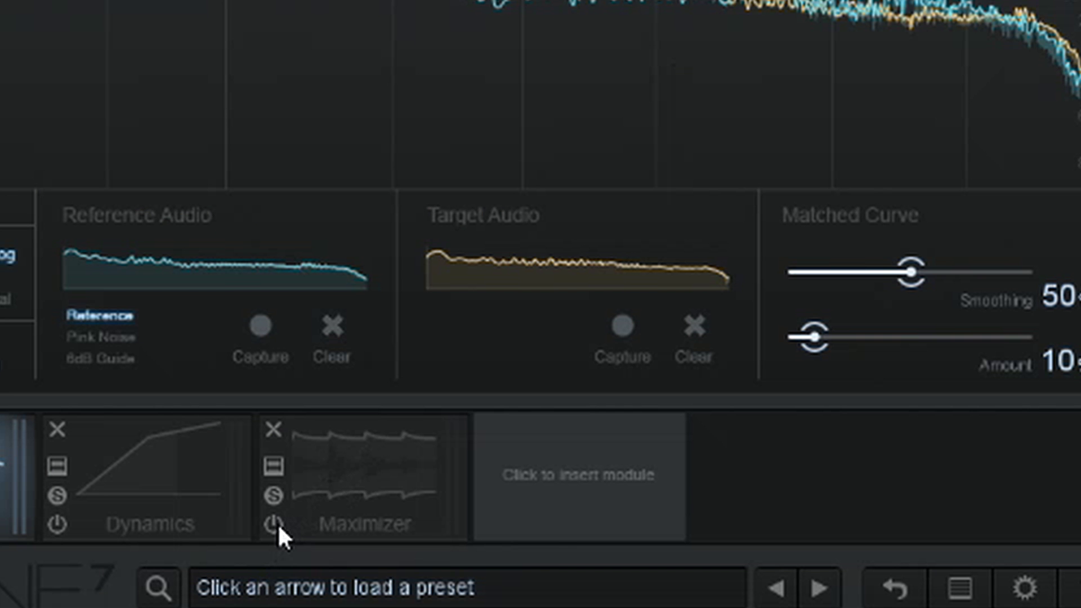
Turn the Maximizer and Dynamics modules back on for the Tip Toe track.
left_click(267, 607)
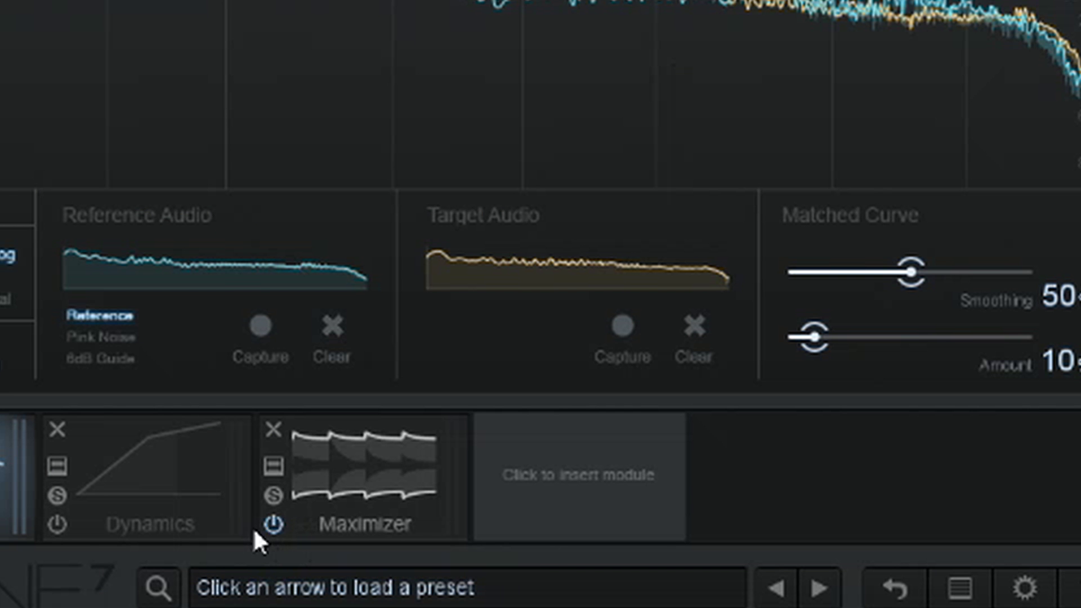
left_click(59, 522)
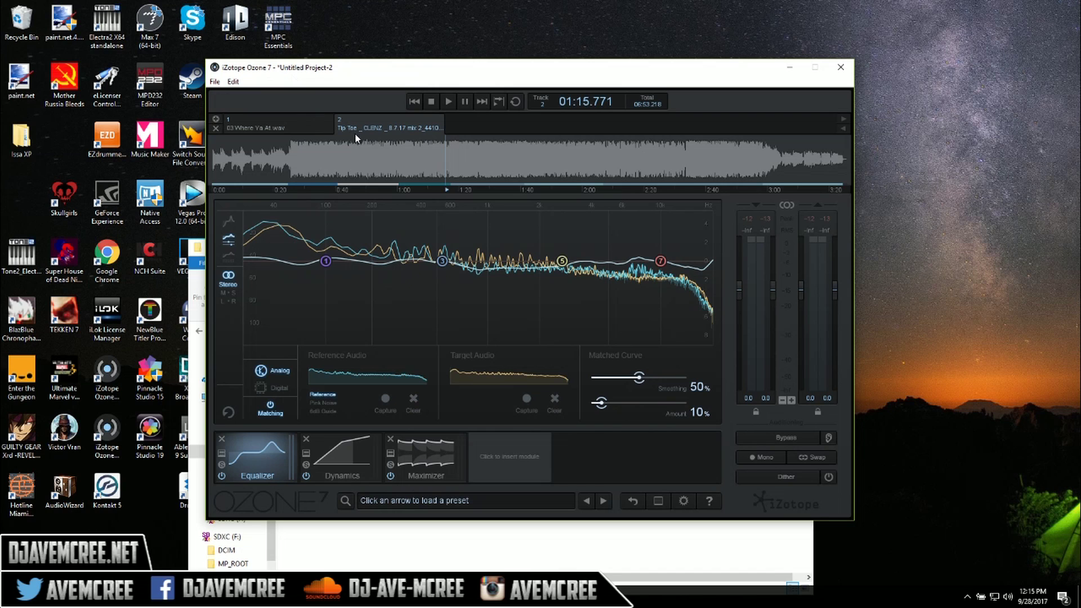
Compare the sound of the matched Tip Toe track with the reference track by alternating between them during playback.
left_click(296, 124)
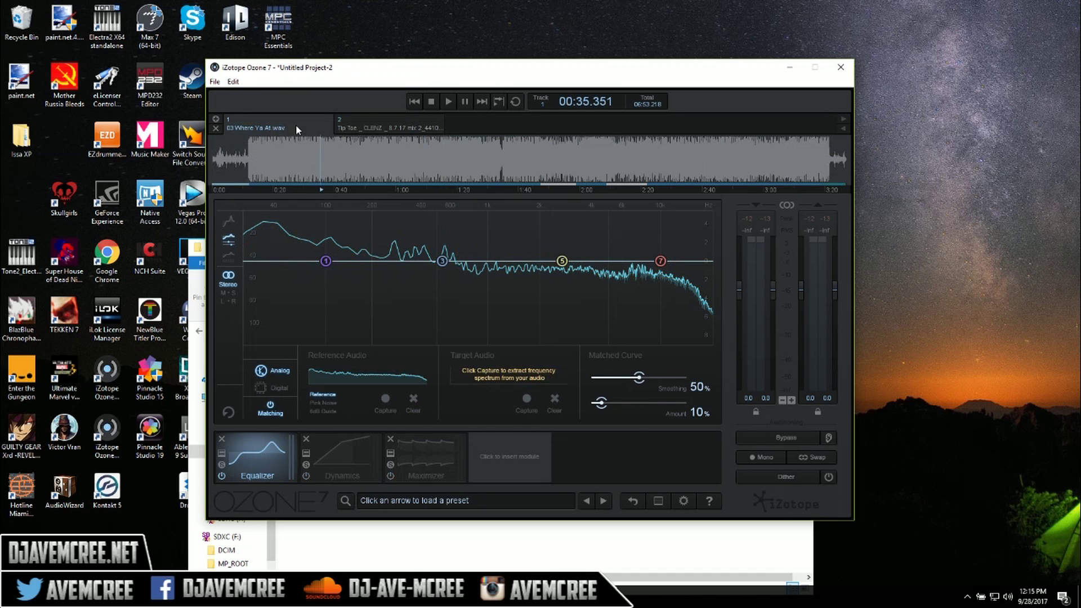
left_click(382, 125)
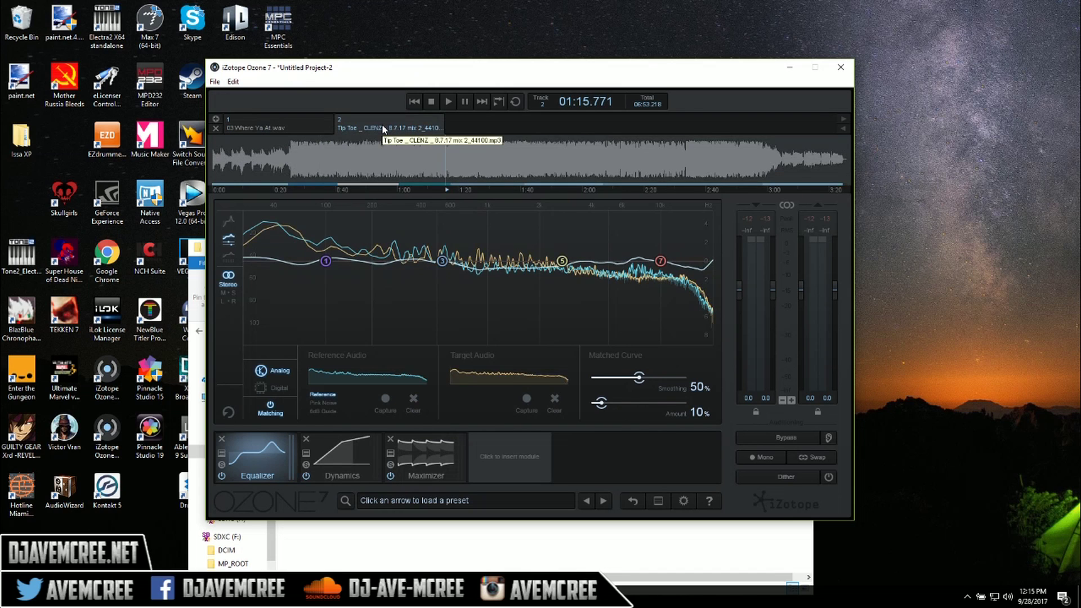
key("space")
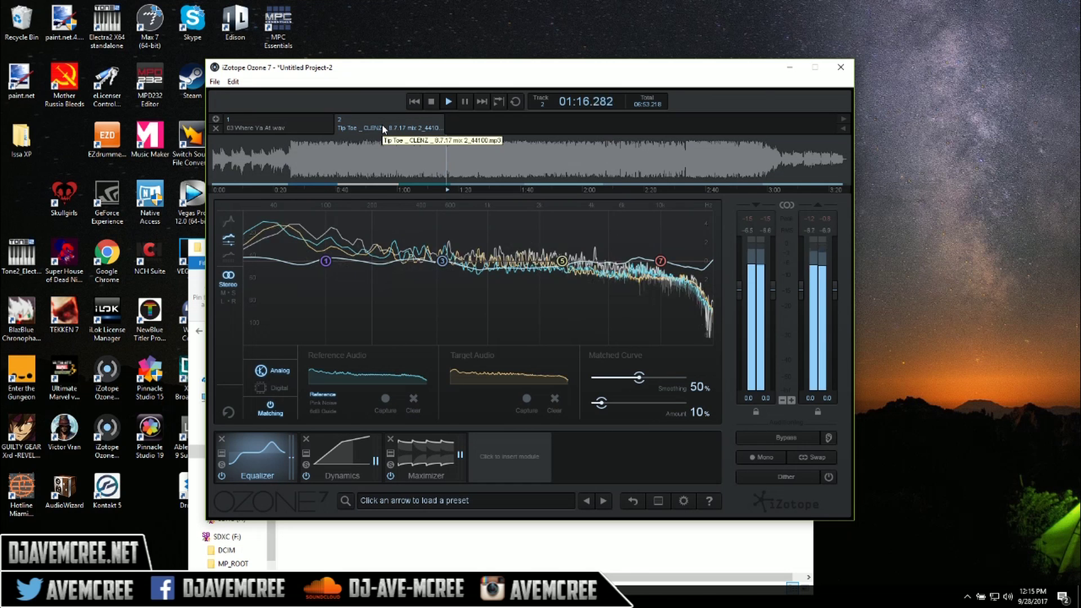
left_click(296, 126)
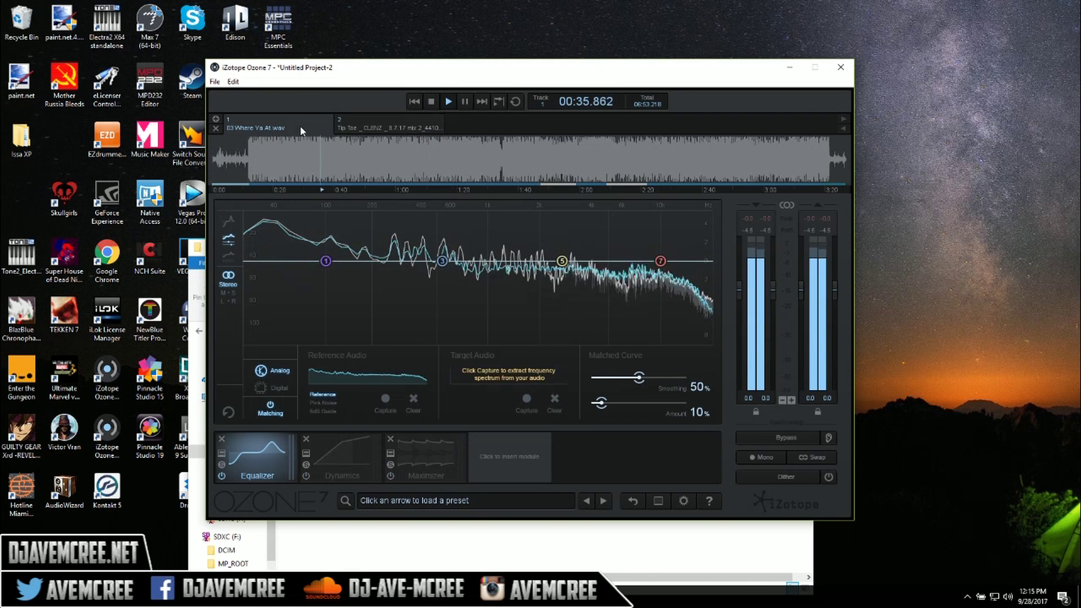
left_click(376, 126)
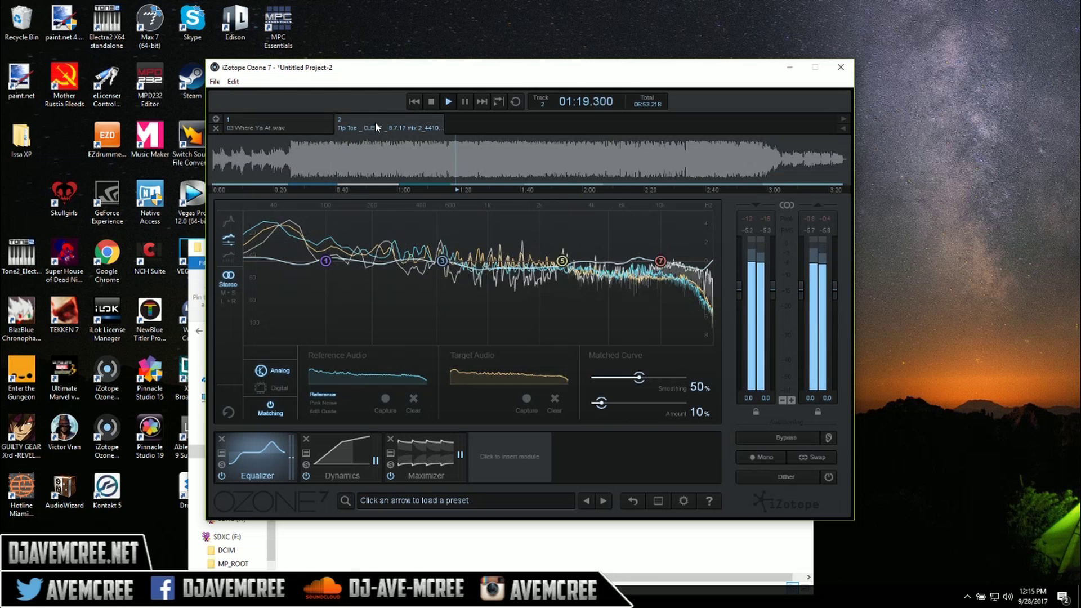
left_click(298, 126)
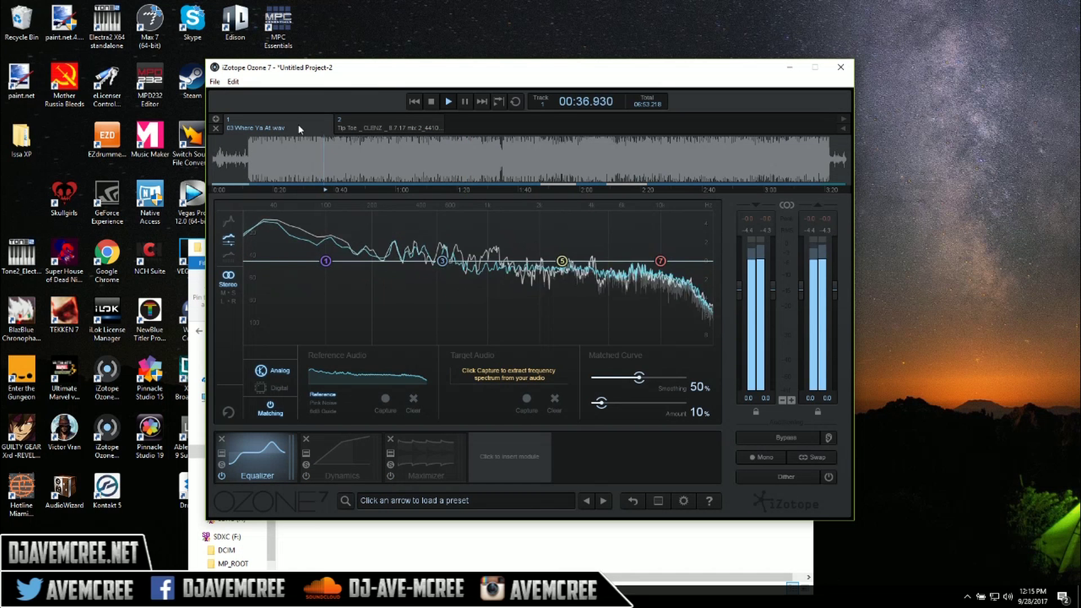
key("space")
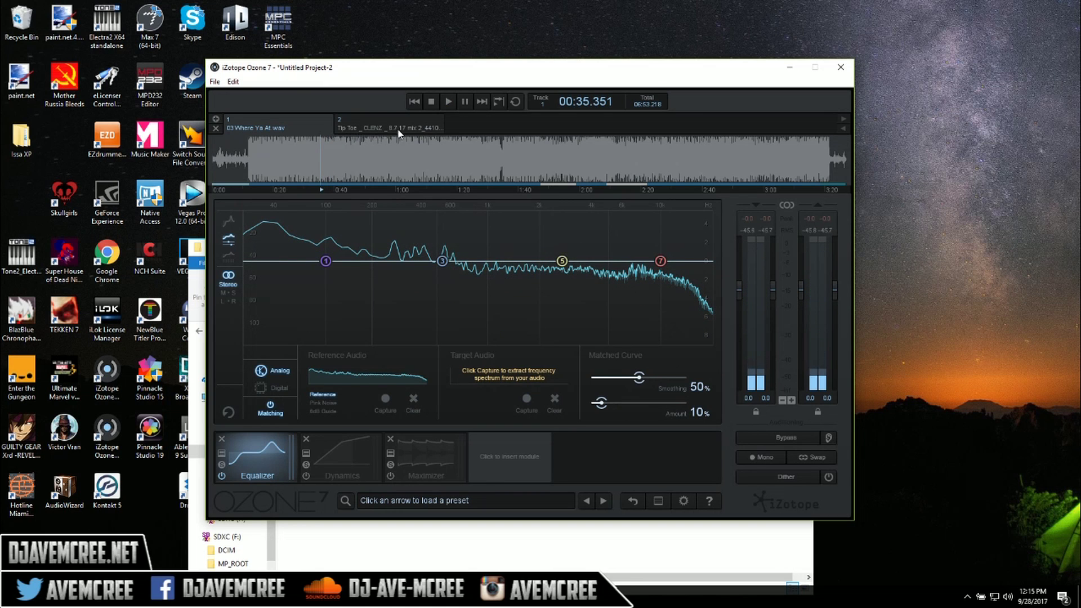
Set the Tip Toe track's Matched Curve to 92% Smoothing and 56% Amount.
left_click(400, 129)
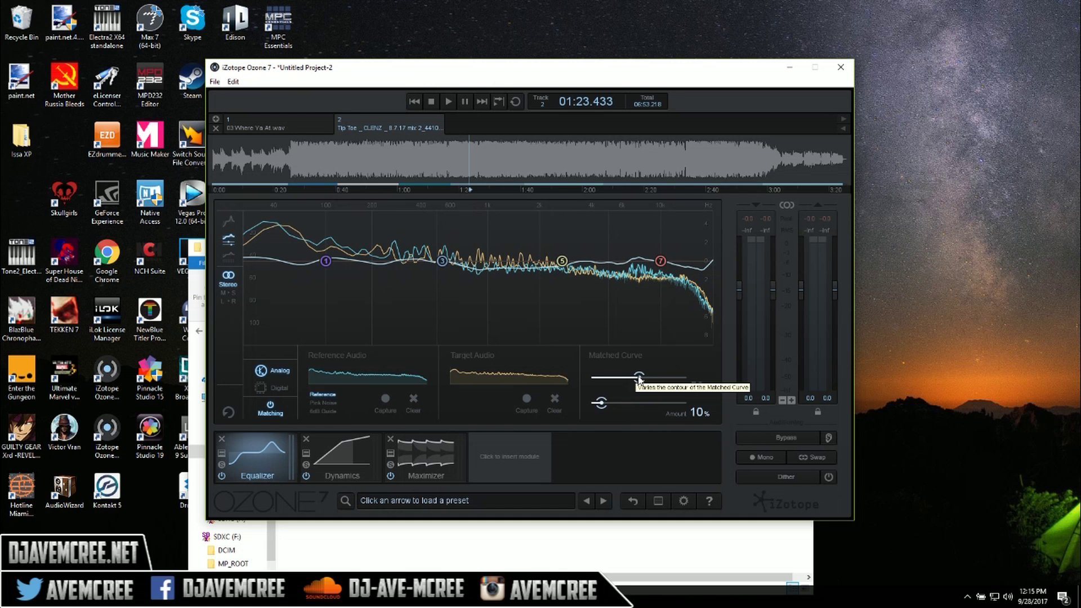
left_click_drag(639, 377, 678, 378)
left_click_drag(605, 406, 650, 408)
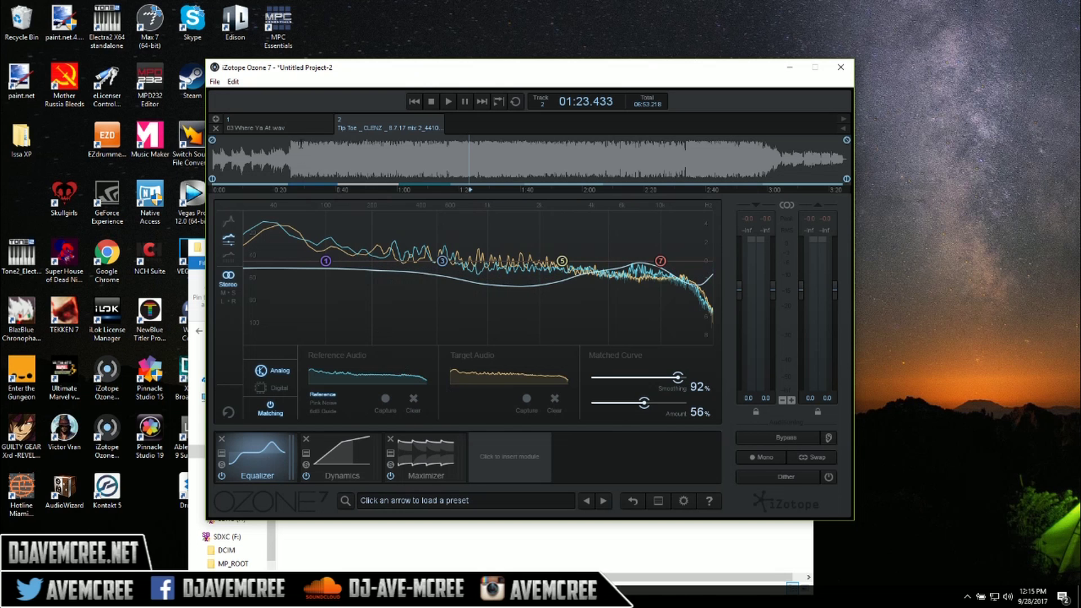
Play the adjusted Tip Toe track against the reference track, moving the reference playback to about 1:03 along the way.
key("space")
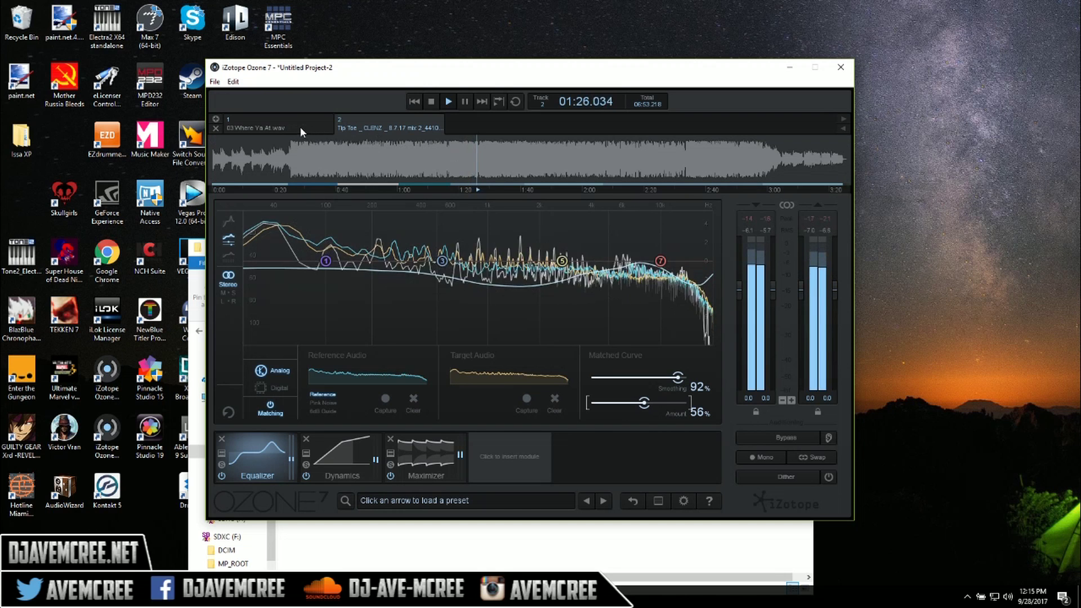
left_click(296, 125)
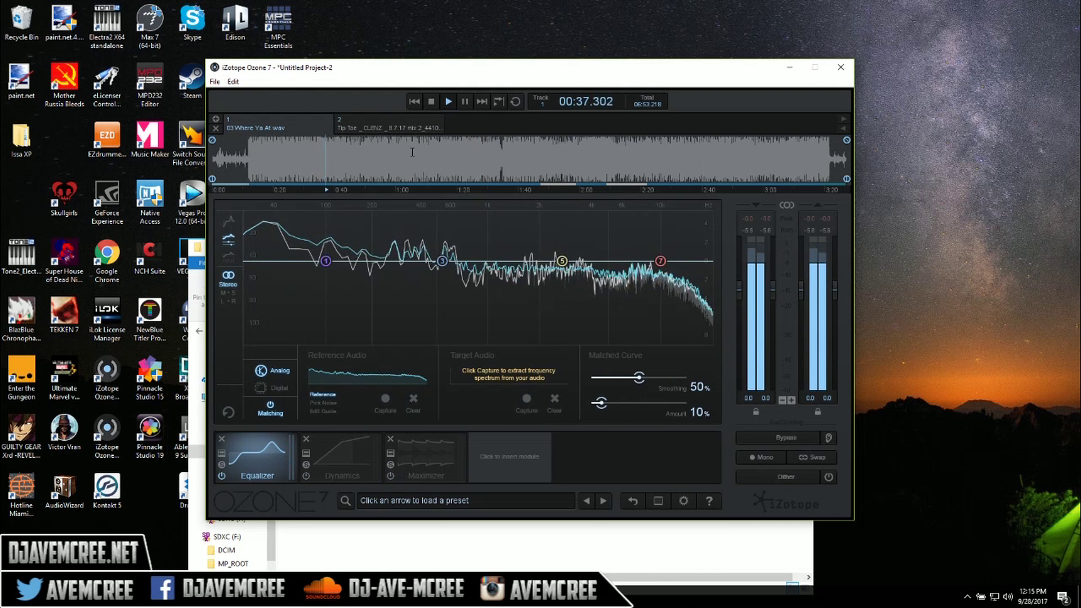
left_click(406, 153)
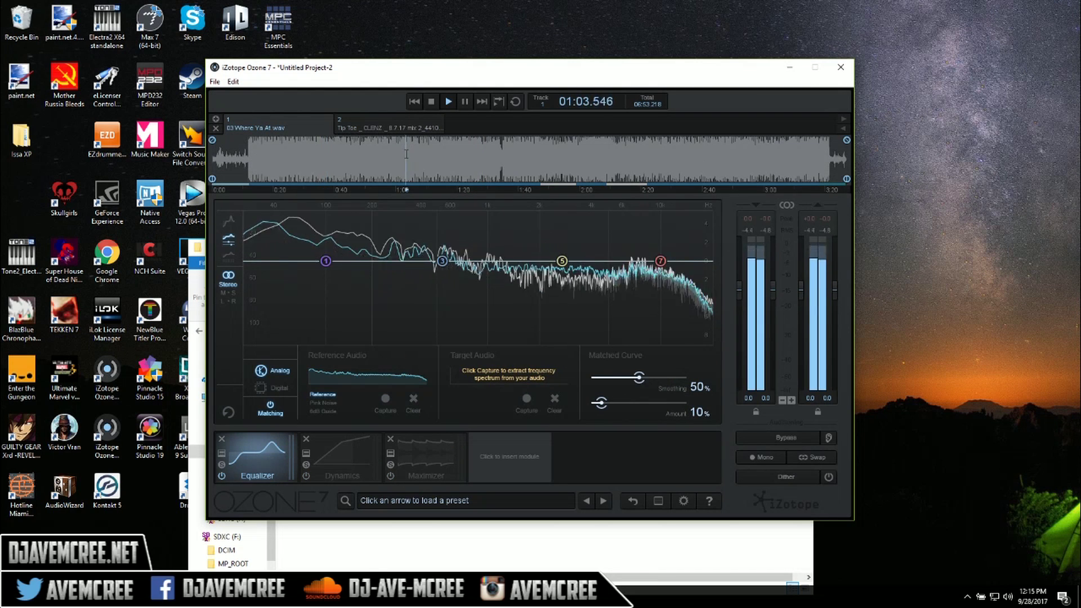
left_click(398, 126)
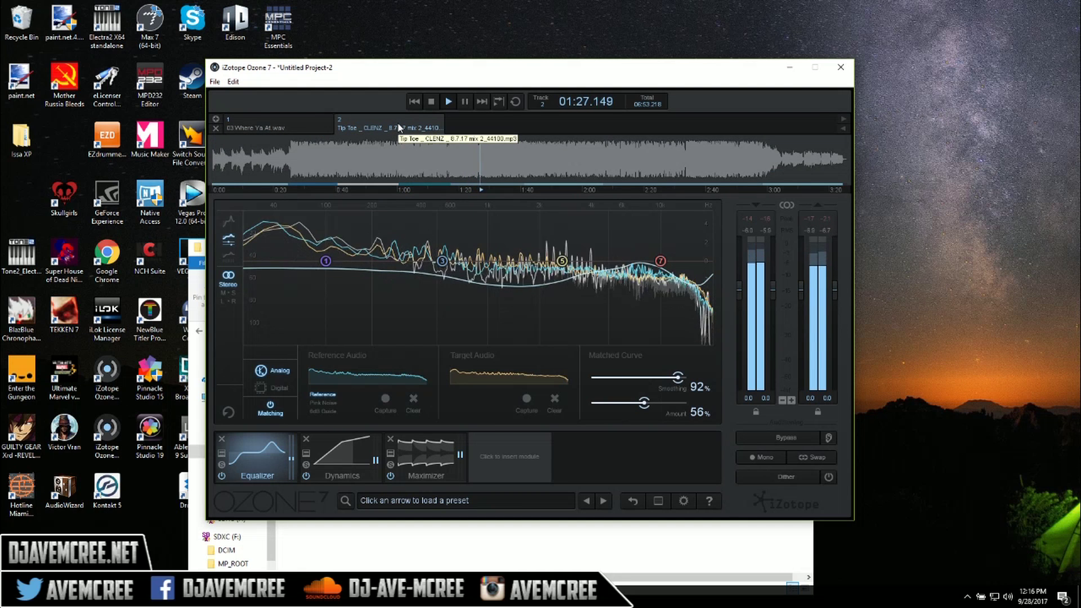
left_click(302, 126)
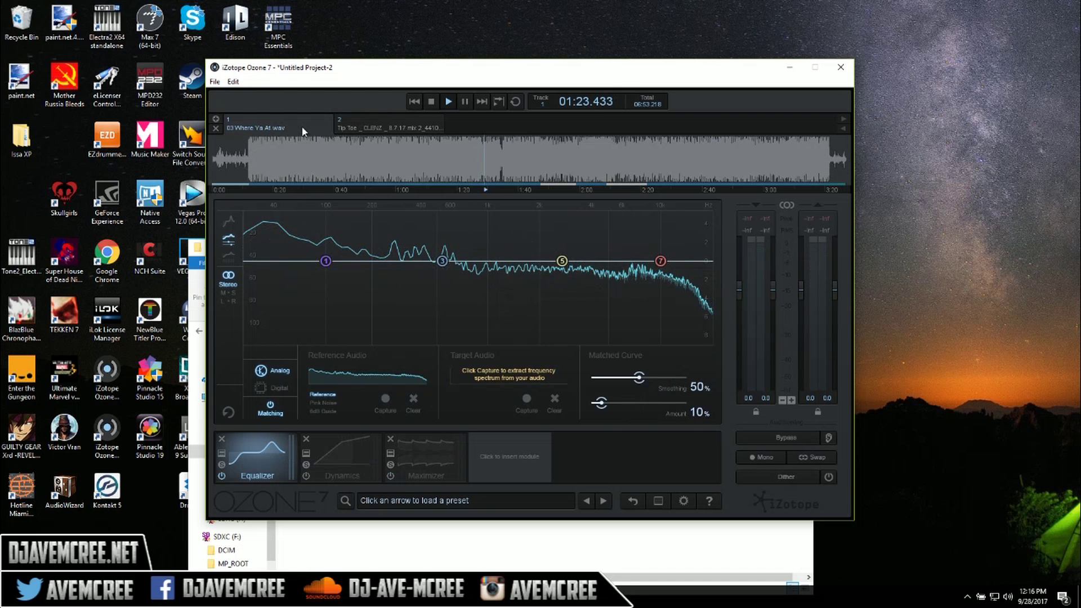
Set the Tip Toe track's Matched Curve to 59% Smoothing and 25% Amount.
left_click(386, 127)
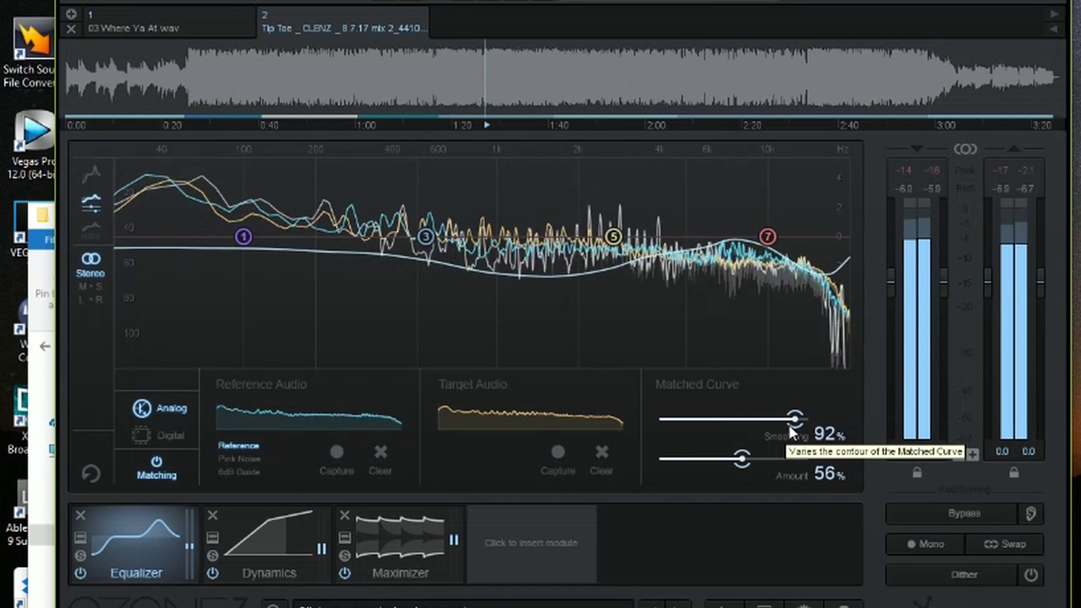
left_click_drag(789, 423, 741, 425)
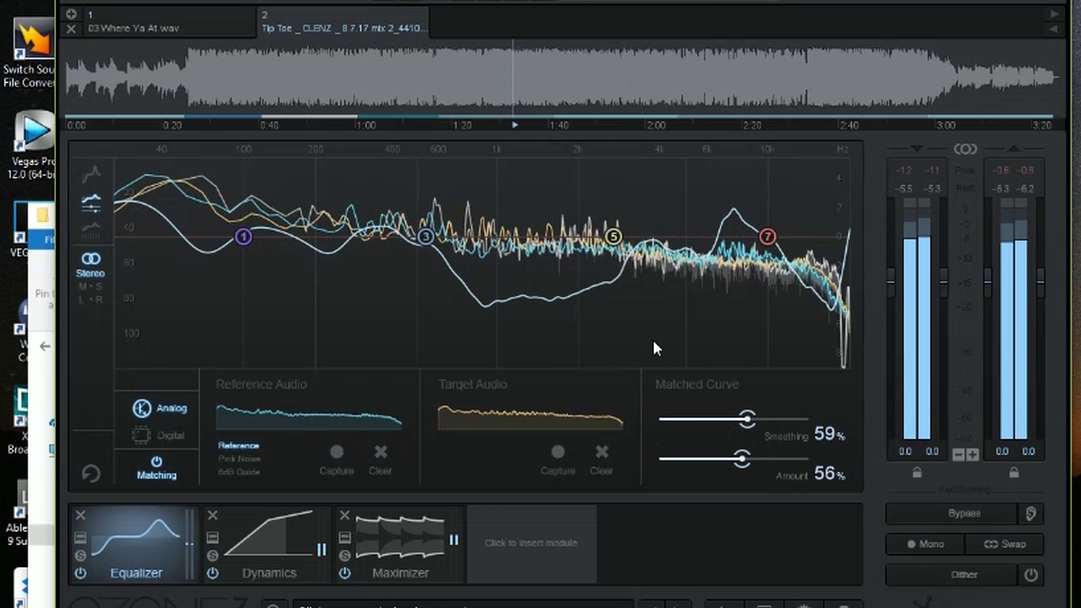
left_click_drag(733, 455, 690, 461)
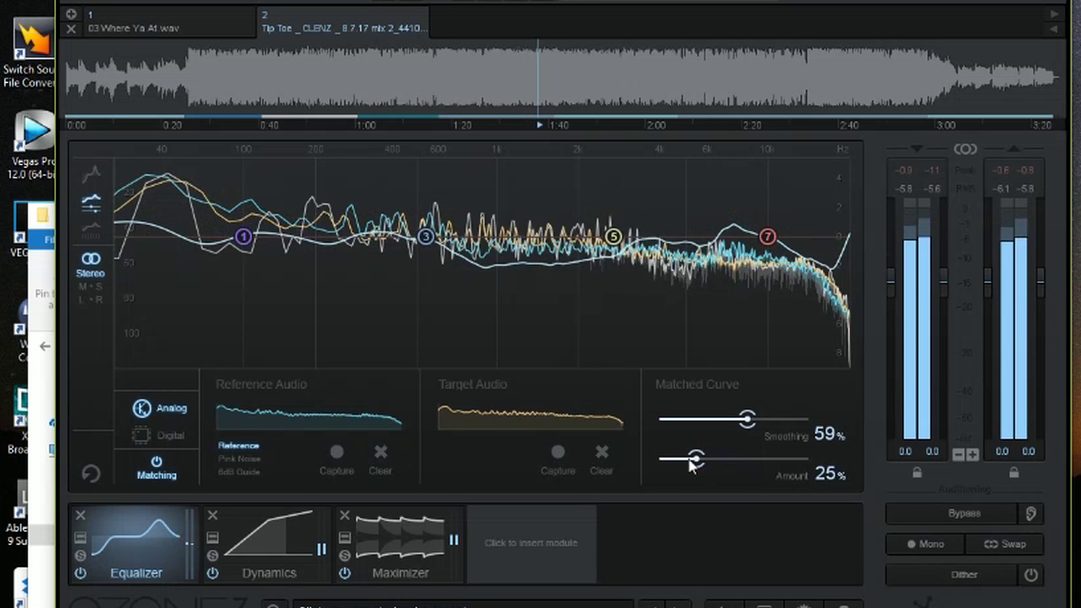
Compare the readjusted Tip Toe track with the 03 Where Ya At reference by alternating between them, and stop playback.
left_click(182, 16)
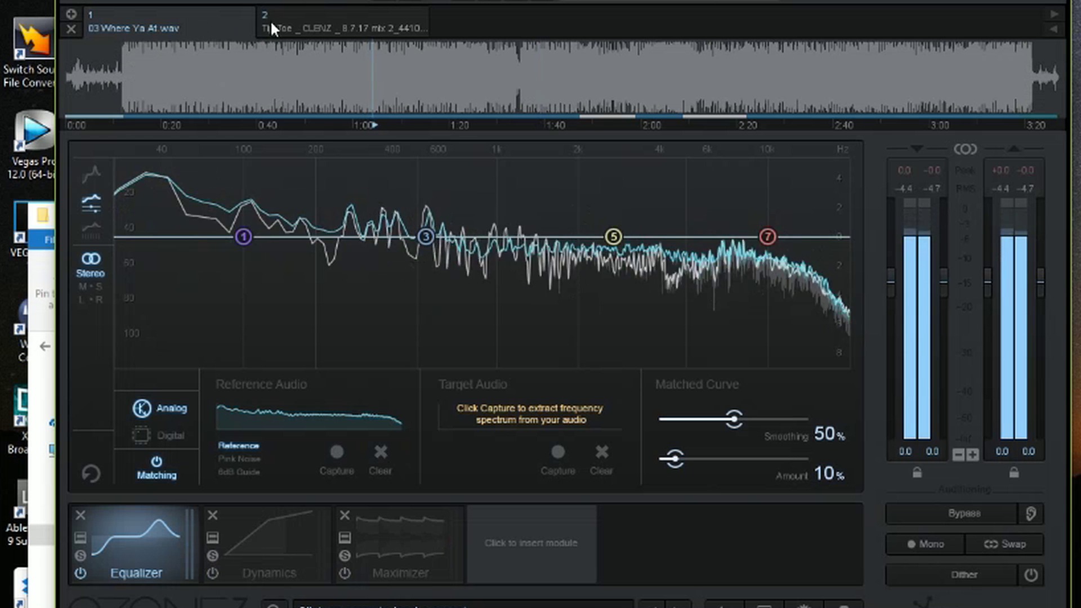
left_click(323, 23)
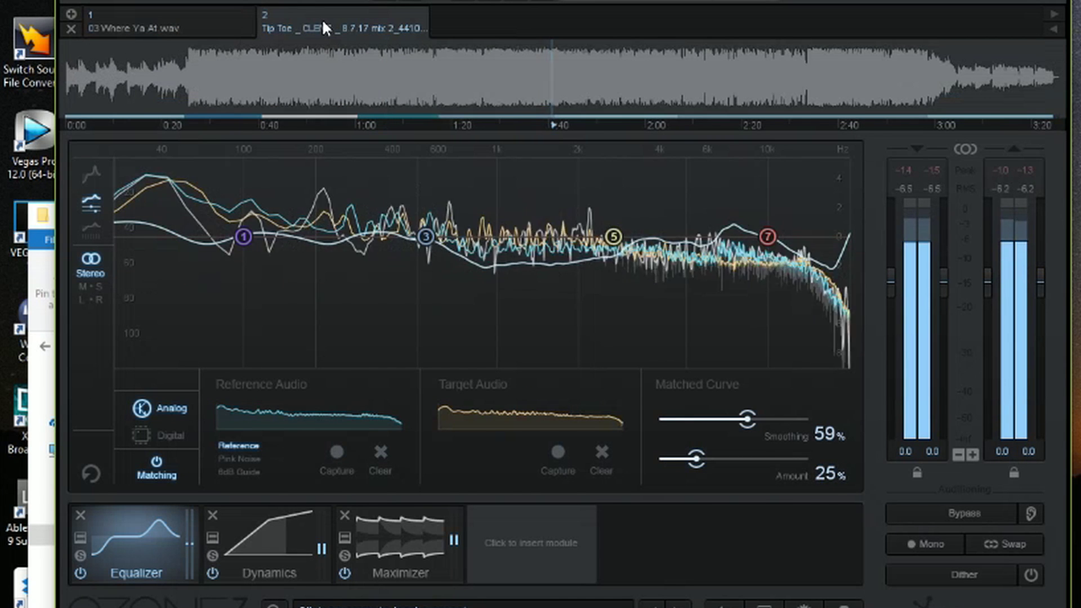
left_click(202, 34)
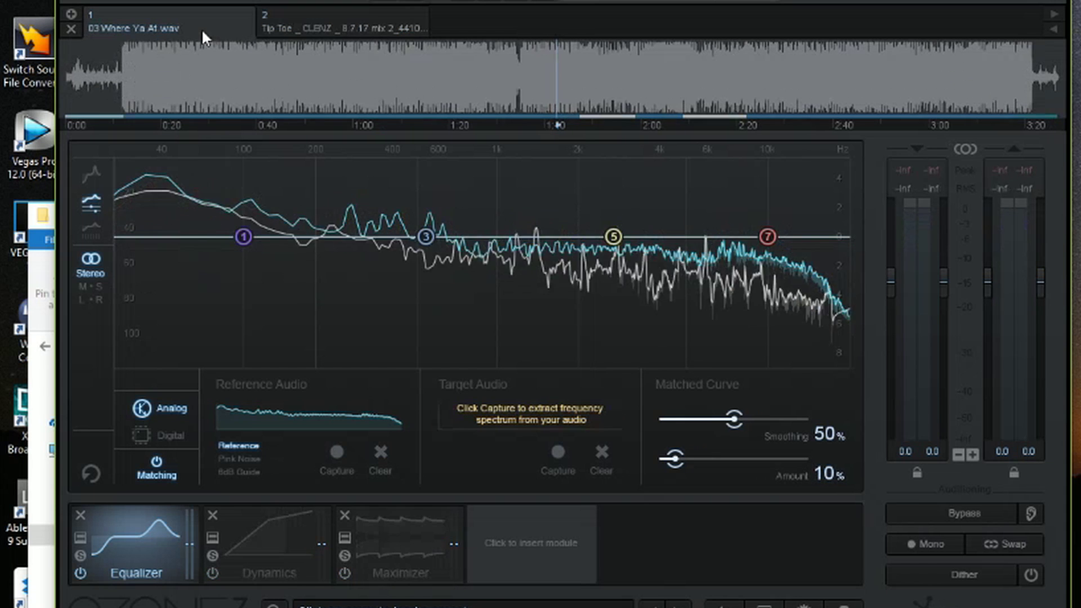
left_click(334, 29)
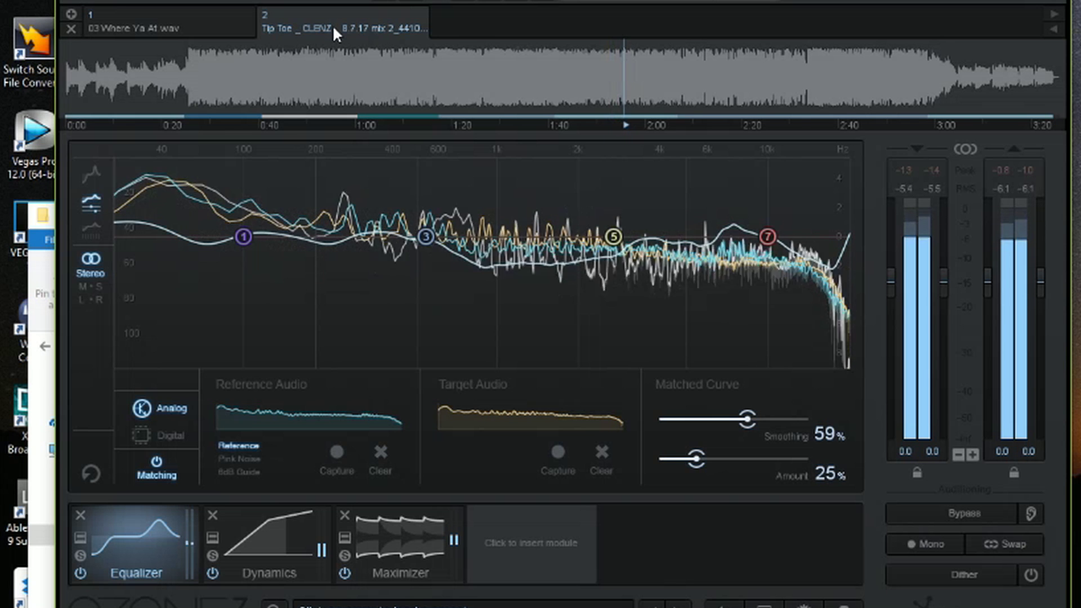
key("space")
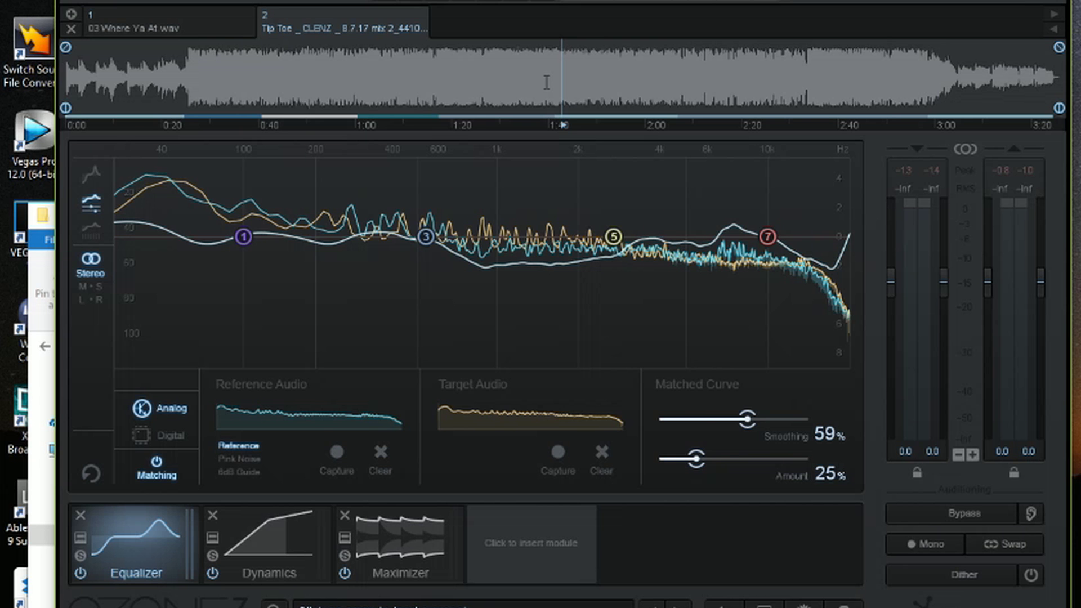
Play the 03 Where Ya At reference and the Tip Toe track in turn for another listening comparison, ending on Tip Toe.
left_click(169, 28)
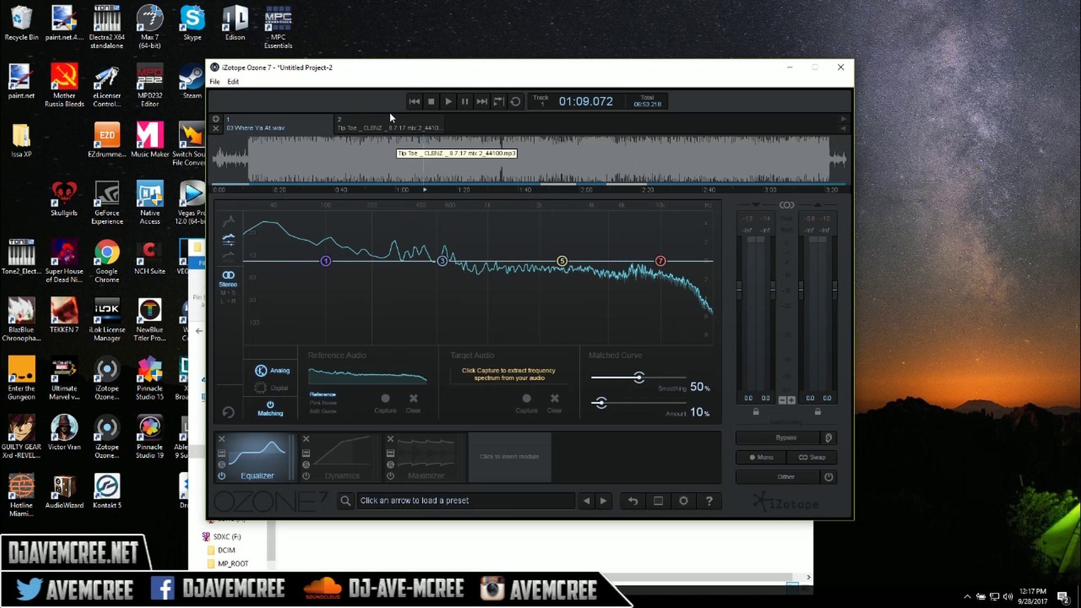
left_click(391, 126)
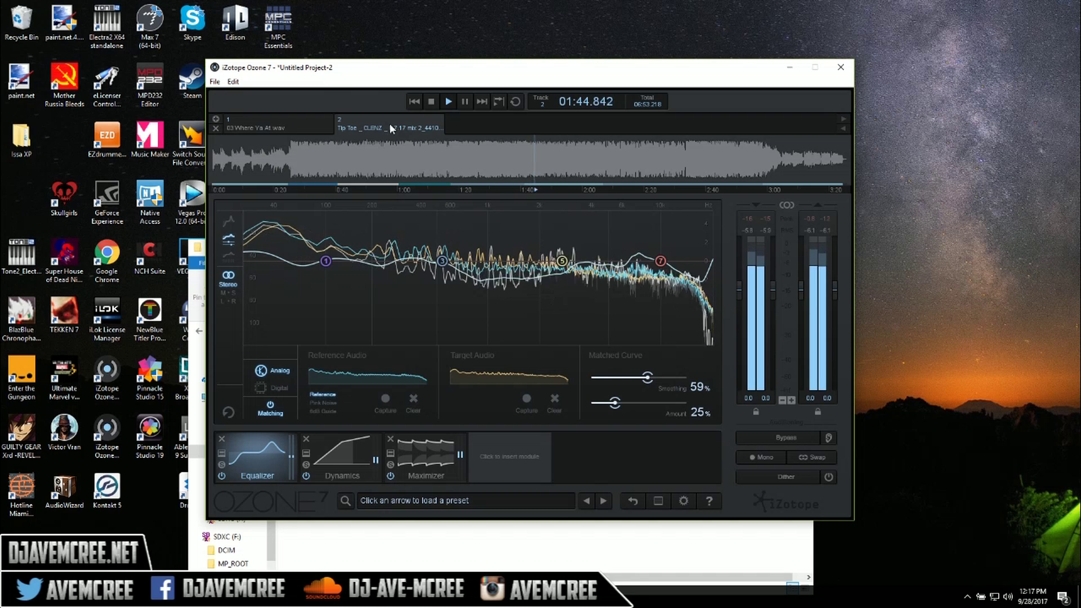
left_click(304, 125)
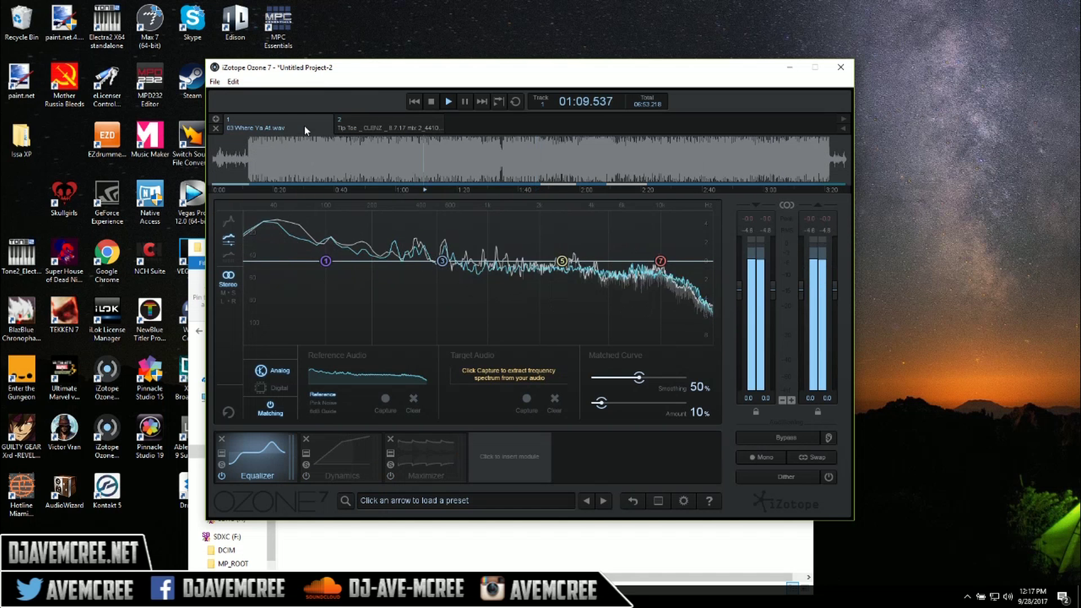
left_click(380, 126)
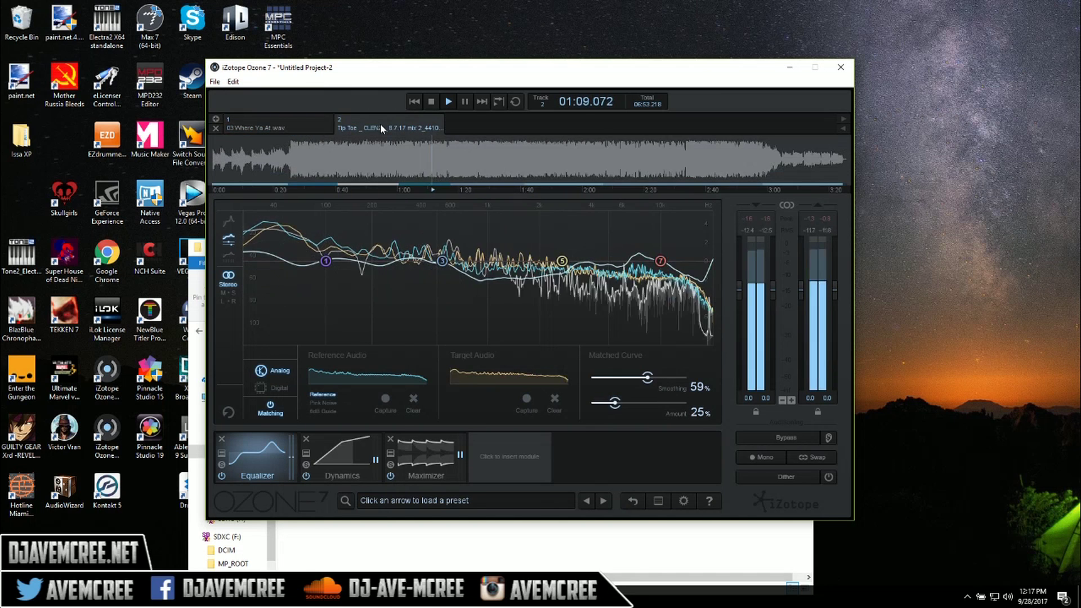
left_click(310, 123)
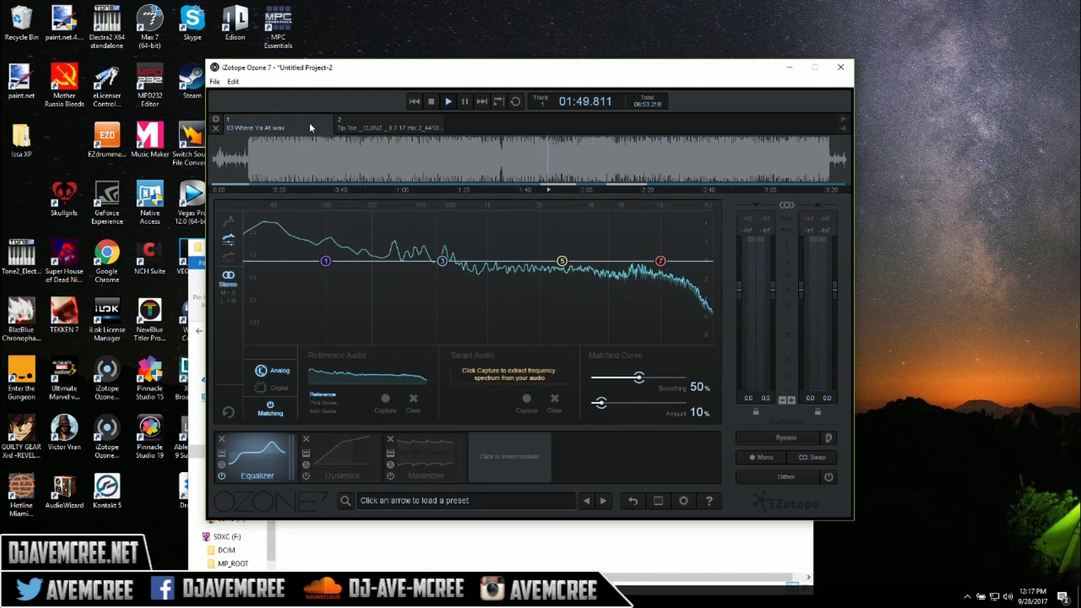
left_click(383, 126)
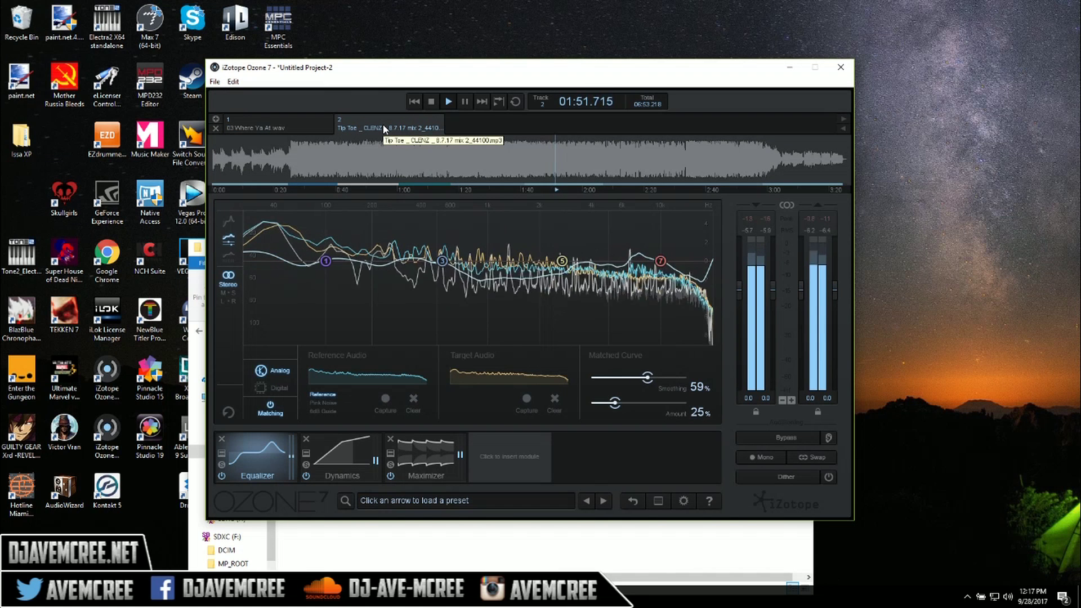